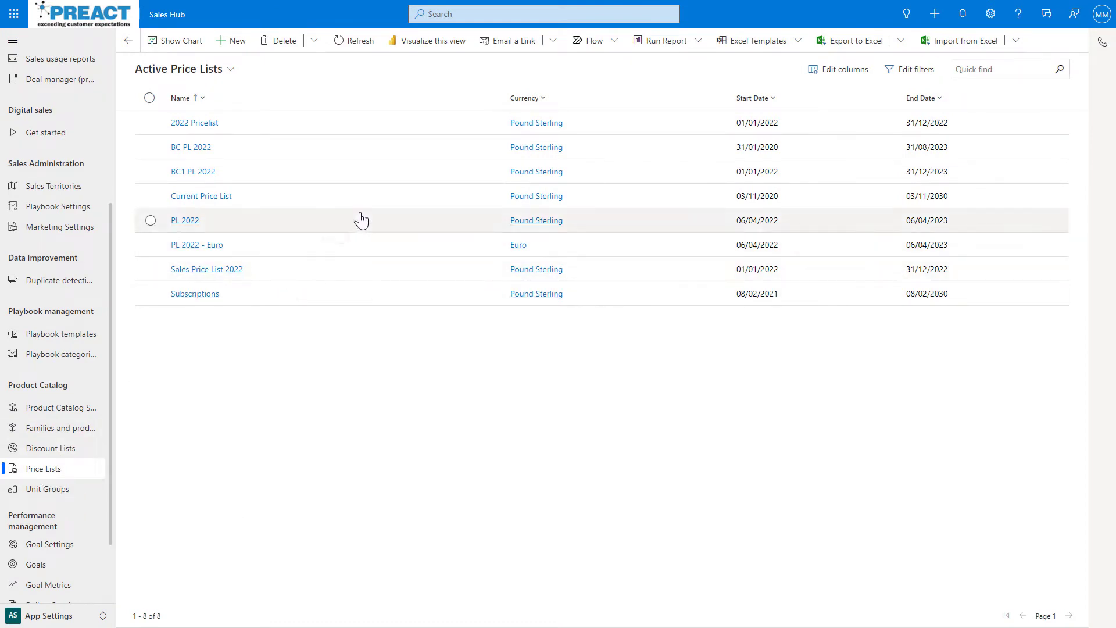
Open Sales Price List 2022, review its Price List Items, then return to General
{"action": "left_click", "coordinate": [149, 271]}
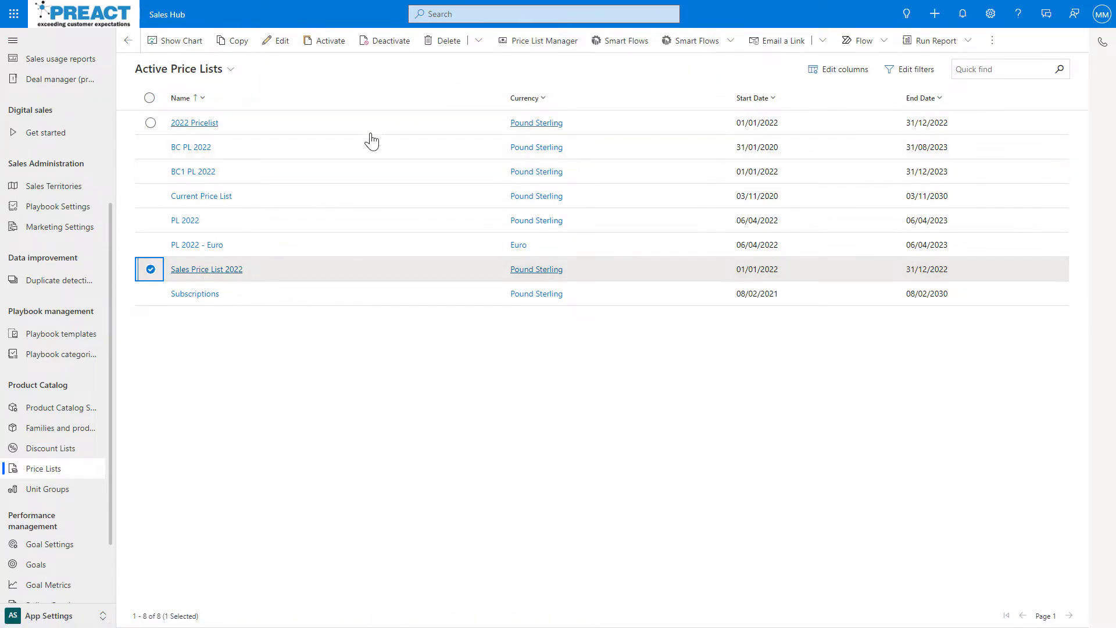
{"action": "left_click", "coordinate": [205, 271]}
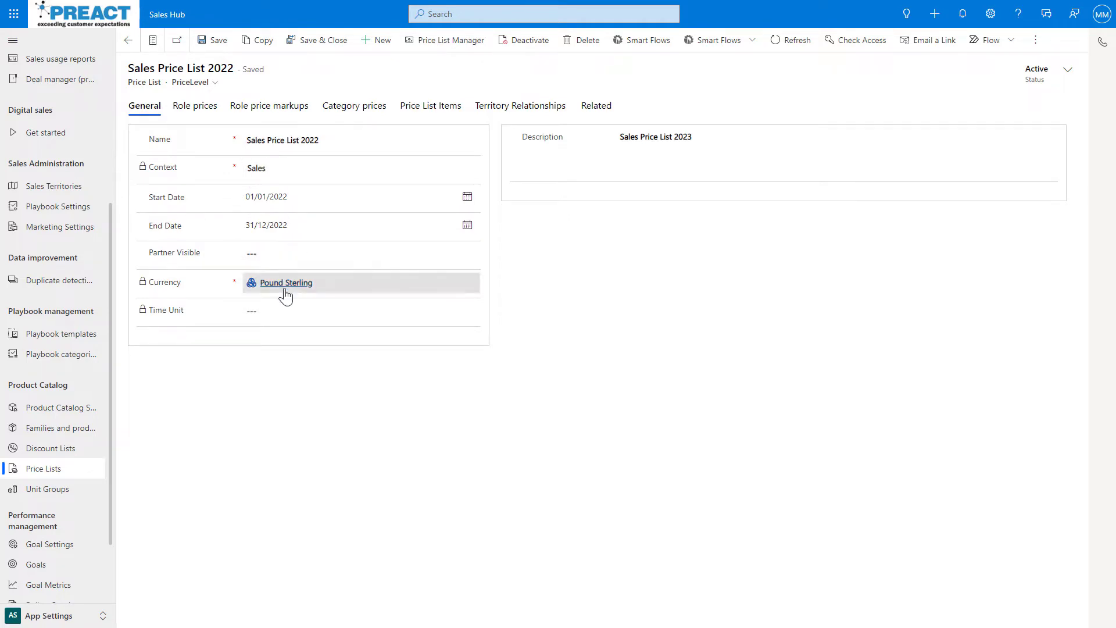
{"action": "left_click", "coordinate": [425, 111]}
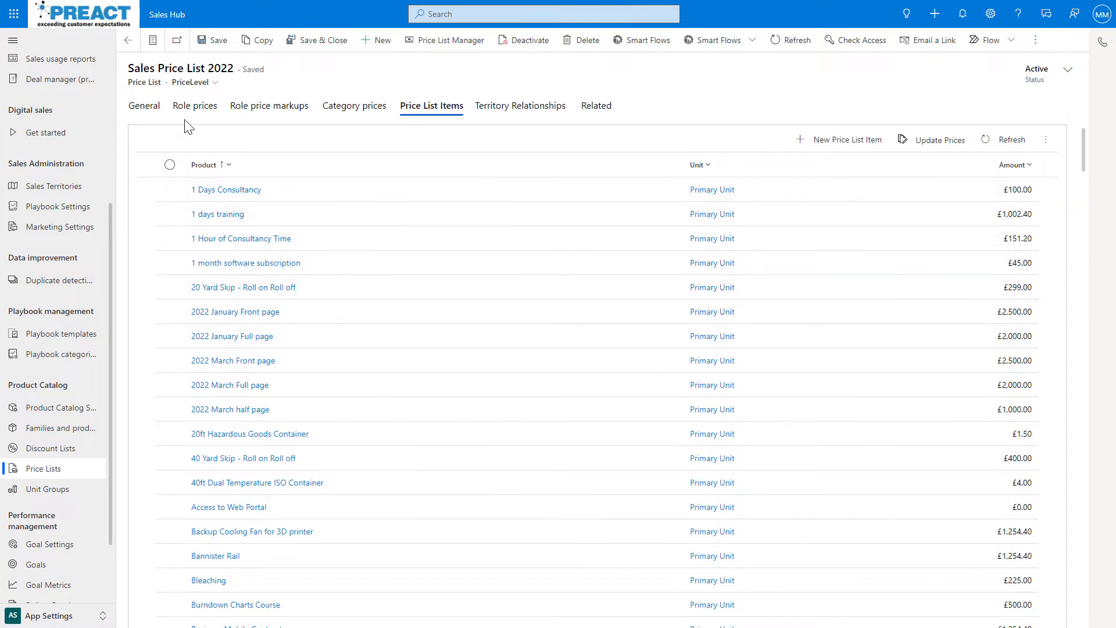
{"action": "left_click", "coordinate": [145, 106]}
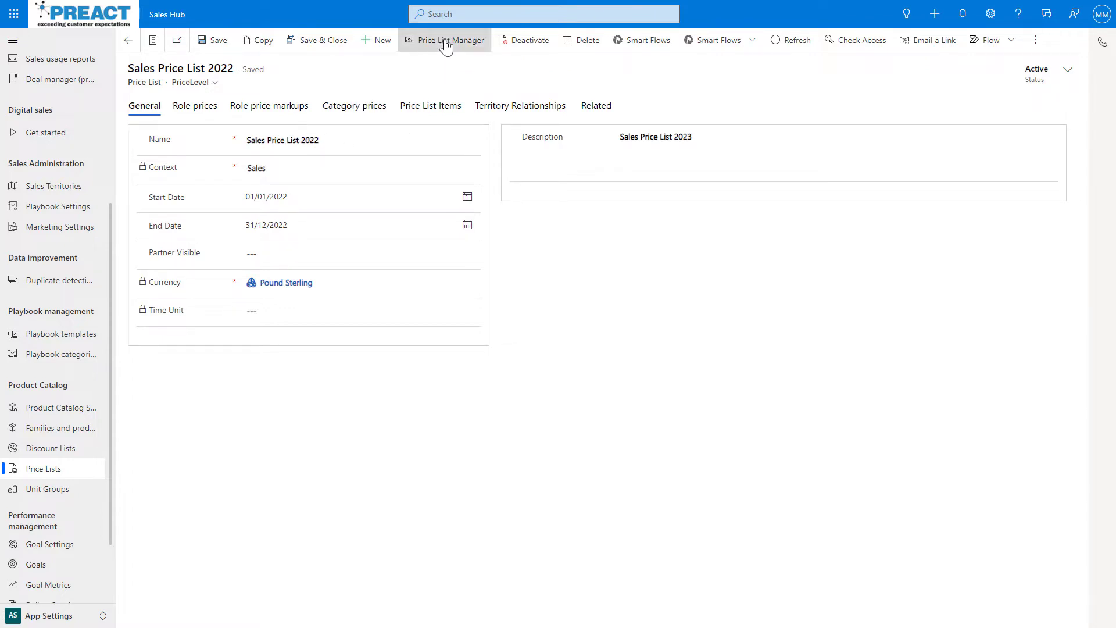
Start a Price List Manager copy as a new list named 'Sales Price List 2023'
{"action": "left_click", "coordinate": [446, 46]}
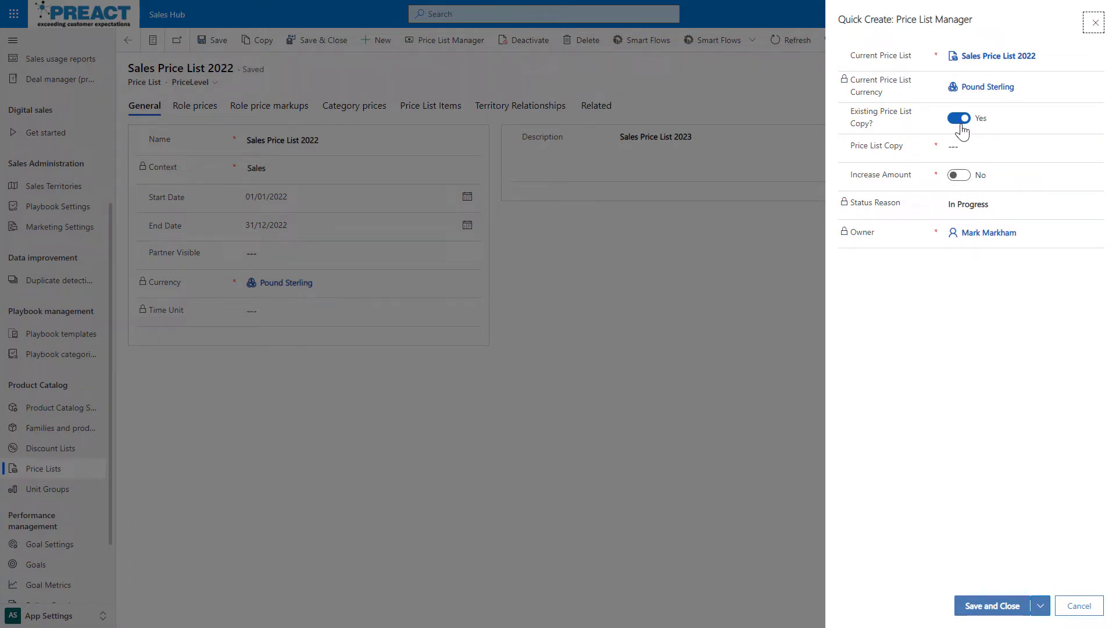
{"action": "left_click", "coordinate": [1091, 150]}
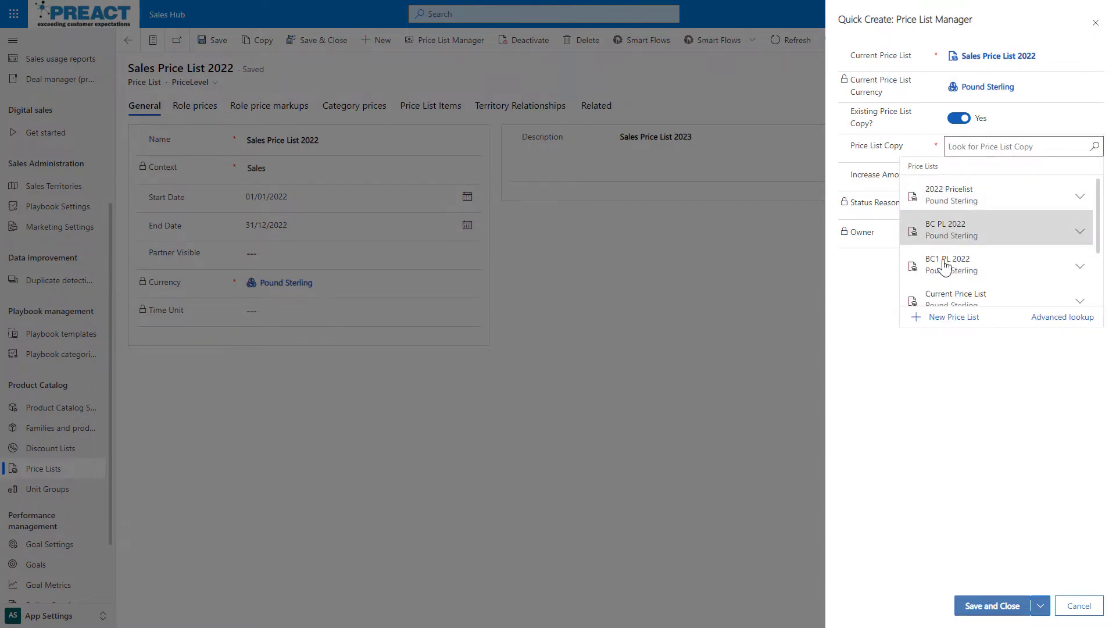
{"action": "left_click", "coordinate": [974, 529]}
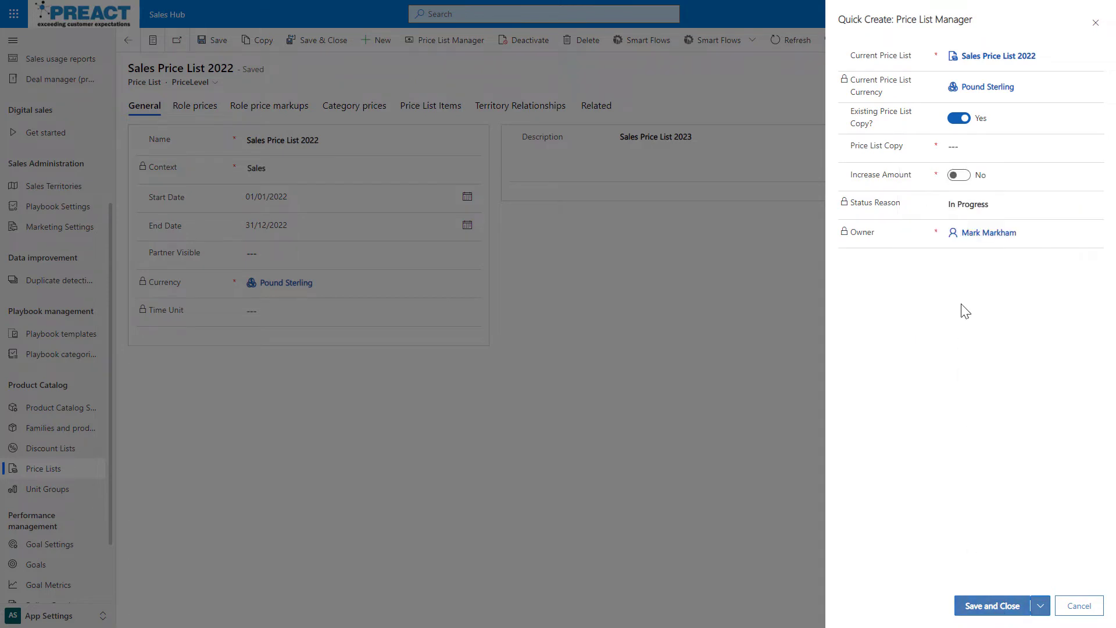
{"action": "left_click", "coordinate": [965, 126]}
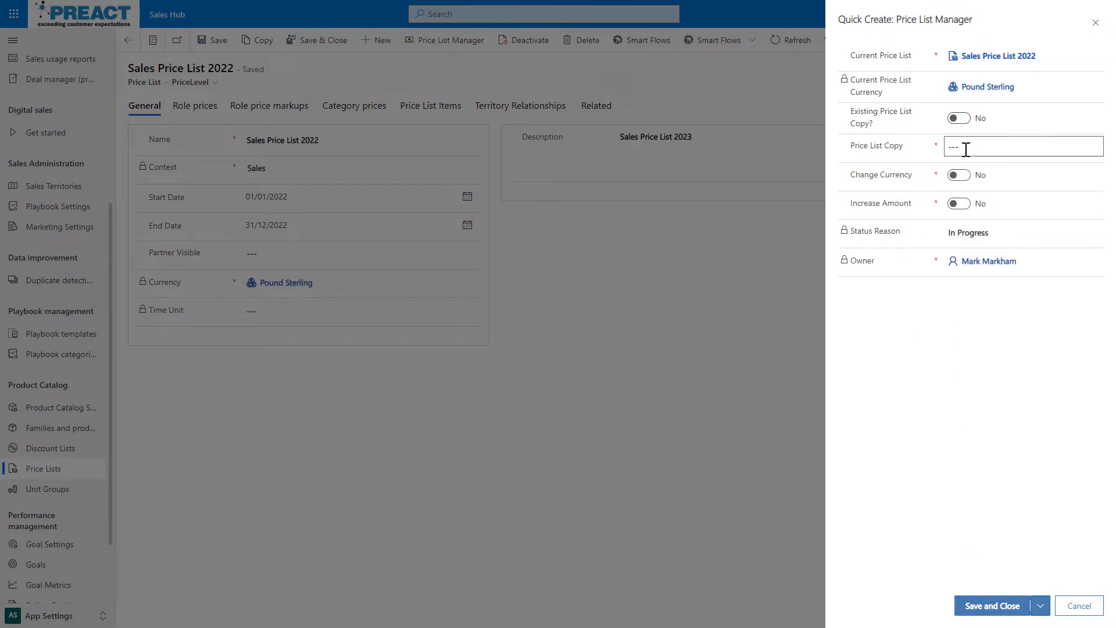
{"action": "left_click", "coordinate": [962, 147]}
{"action": "type", "text": "Sales Price List 2023"}
Enable Change Currency and choose Euro as the copy's currency
{"action": "left_click", "coordinate": [958, 177]}
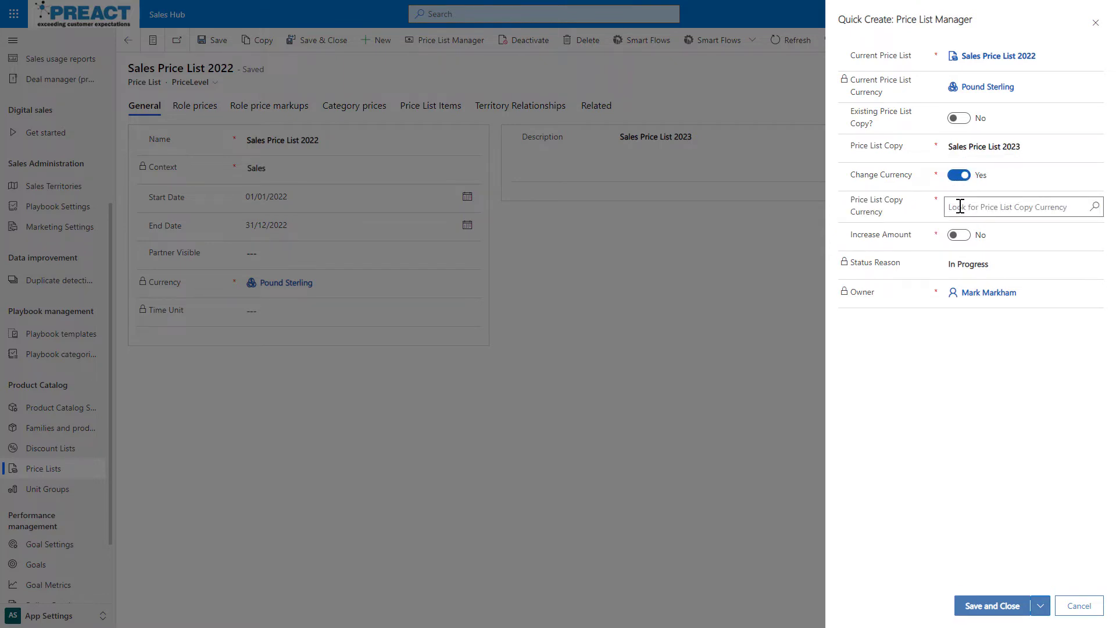
{"action": "left_click", "coordinate": [1092, 208]}
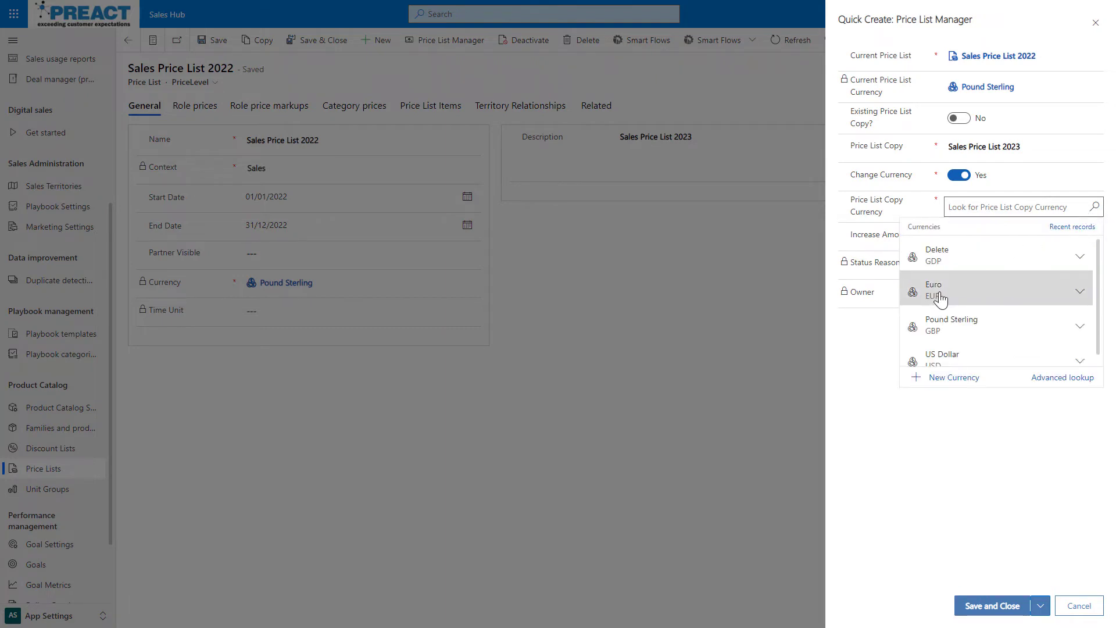
{"action": "left_click", "coordinate": [940, 298]}
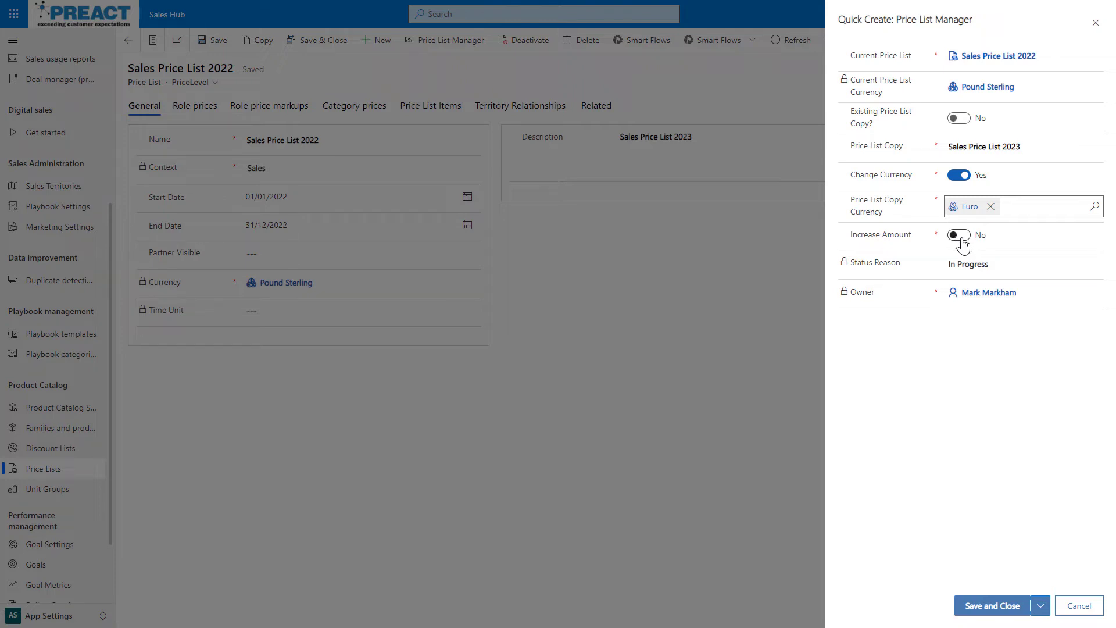
Apply a 5% Percentage increase to the copy and save and close it
{"action": "left_click", "coordinate": [959, 236]}
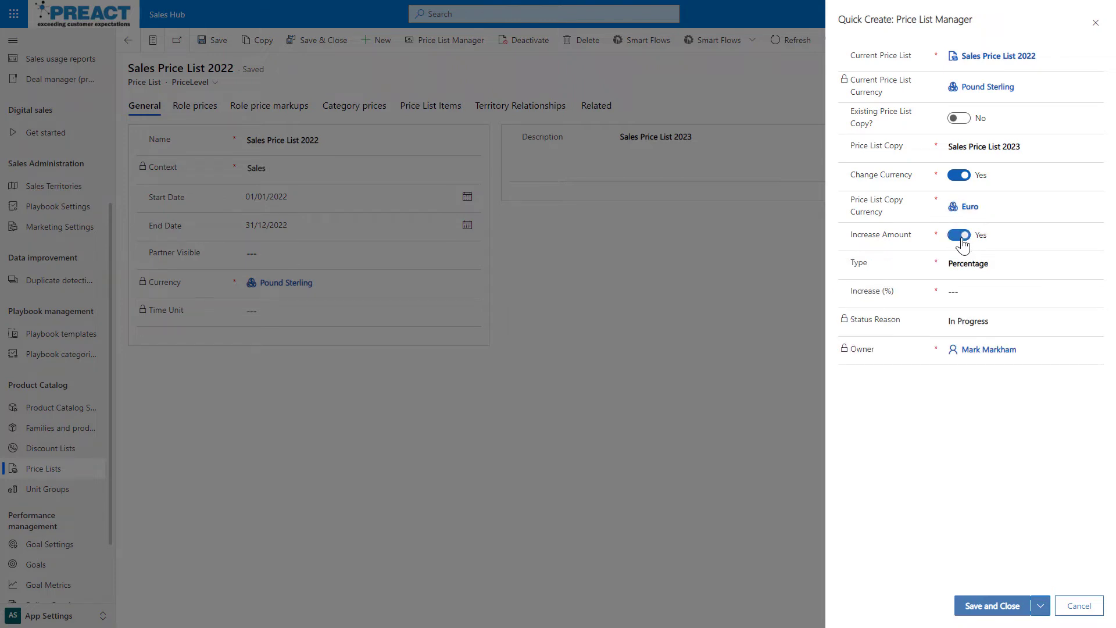
{"action": "left_click", "coordinate": [1015, 264]}
{"action": "left_click", "coordinate": [985, 291]}
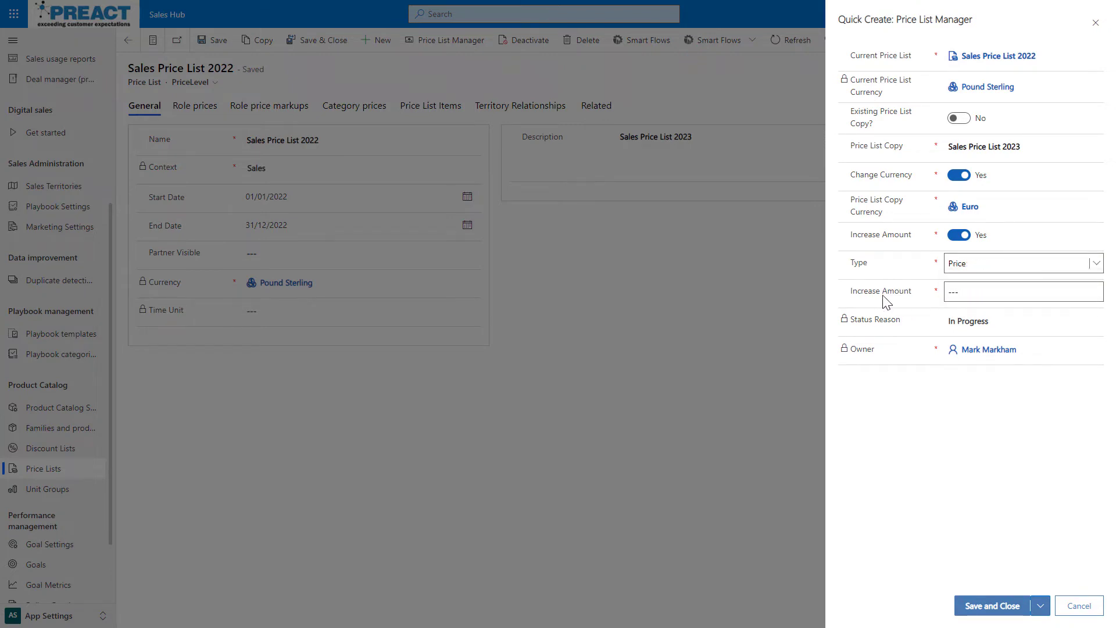
{"action": "left_click", "coordinate": [957, 293]}
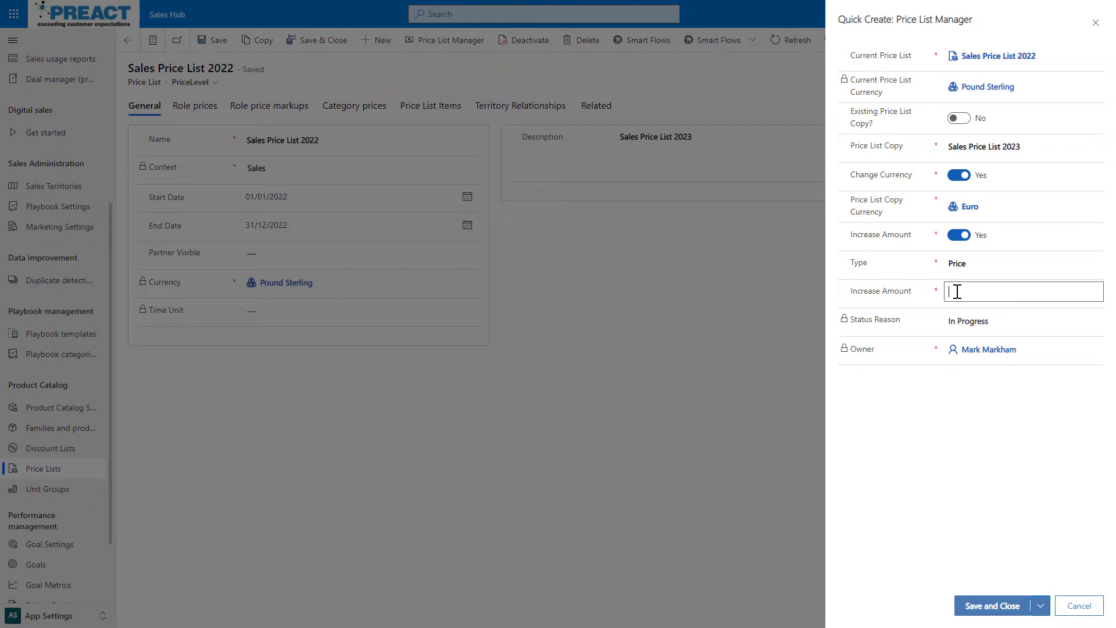
{"action": "left_click", "coordinate": [977, 270]}
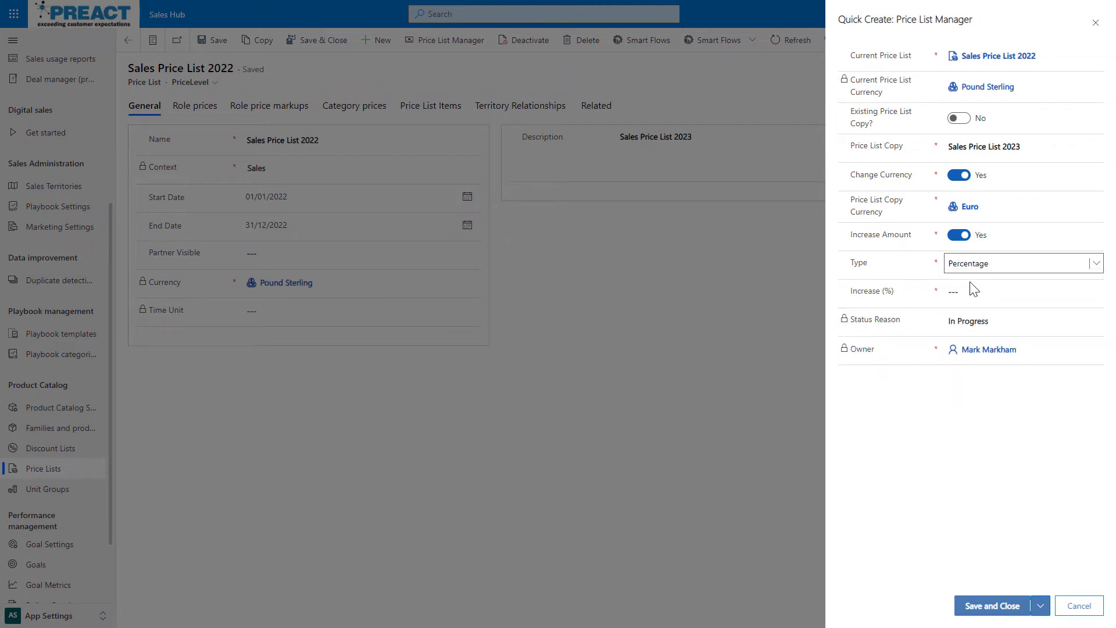
{"action": "left_click", "coordinate": [964, 293]}
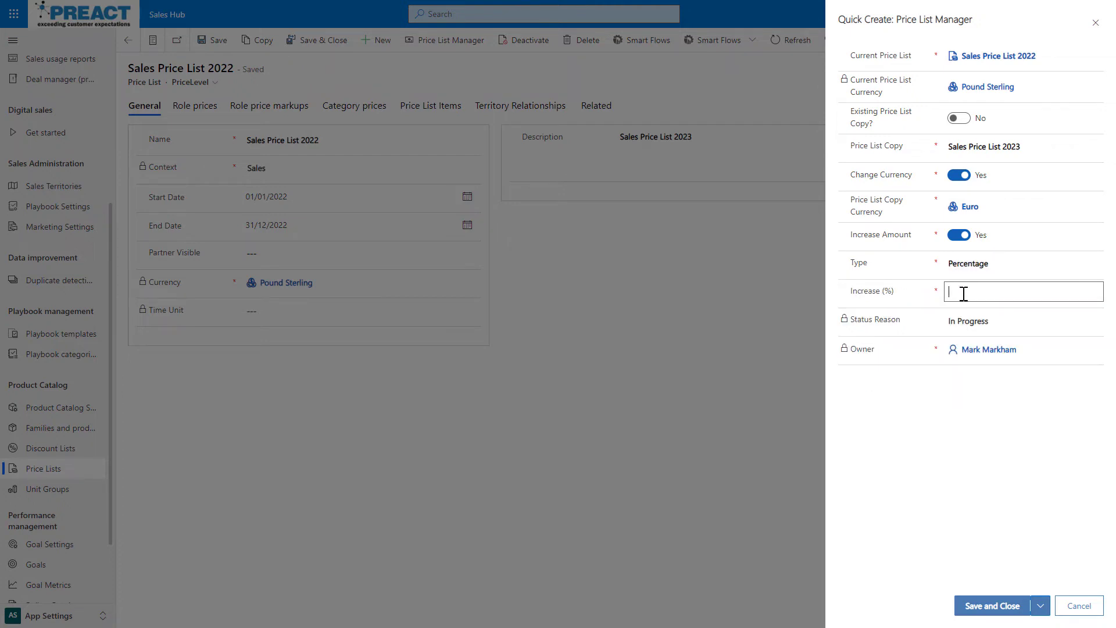
{"action": "type", "text": "5"}
{"action": "left_click", "coordinate": [970, 448]}
{"action": "left_click", "coordinate": [1018, 150]}
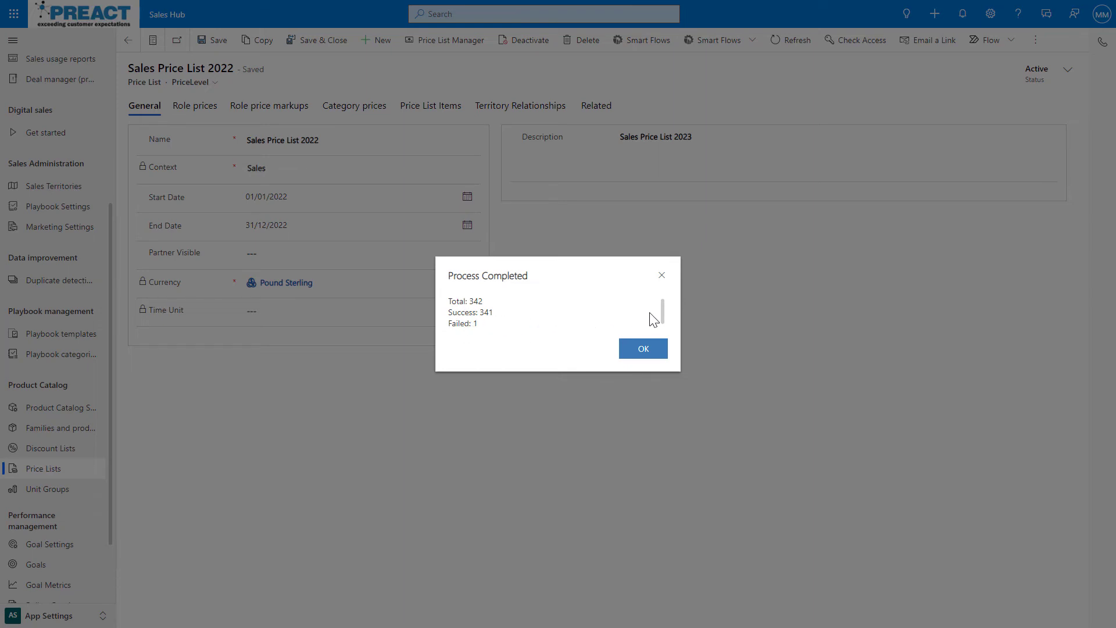
{"action": "mouse_move", "coordinate": [660, 308]}
{"action": "left_mouse_down"}
{"action": "mouse_move", "coordinate": [664, 326]}
{"action": "mouse_move", "coordinate": [660, 296]}
{"action": "left_mouse_up"}
Dismiss the process summary and show Sales Price List 2023's euro-priced items
{"action": "left_click", "coordinate": [630, 354]}
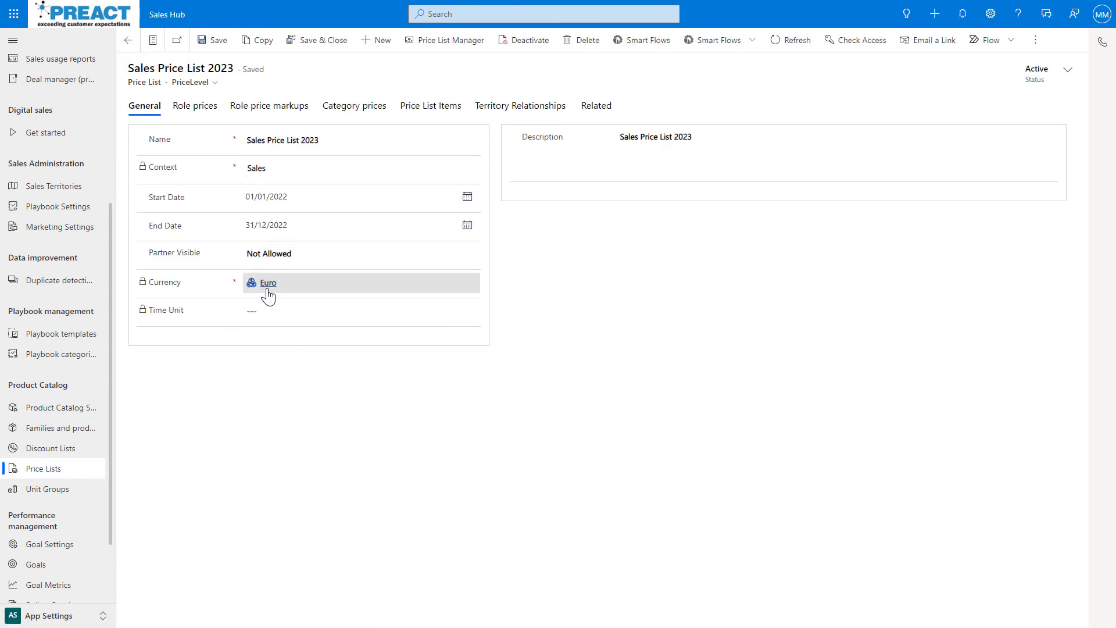
{"action": "left_click", "coordinate": [451, 113]}
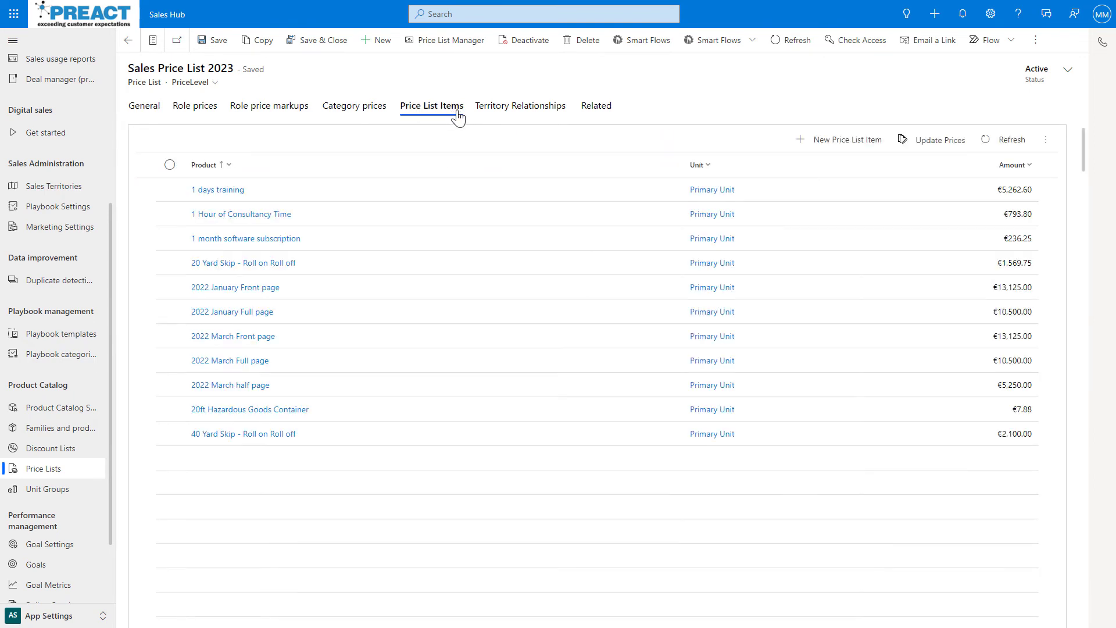